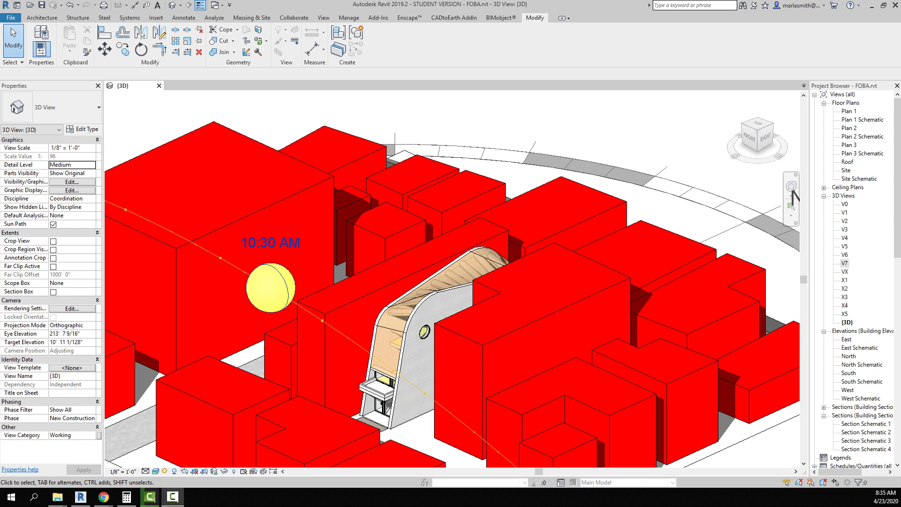
Open the Plan 3 Schematic floor plan and bring the building into view
scroll(563, 399, down, 3)
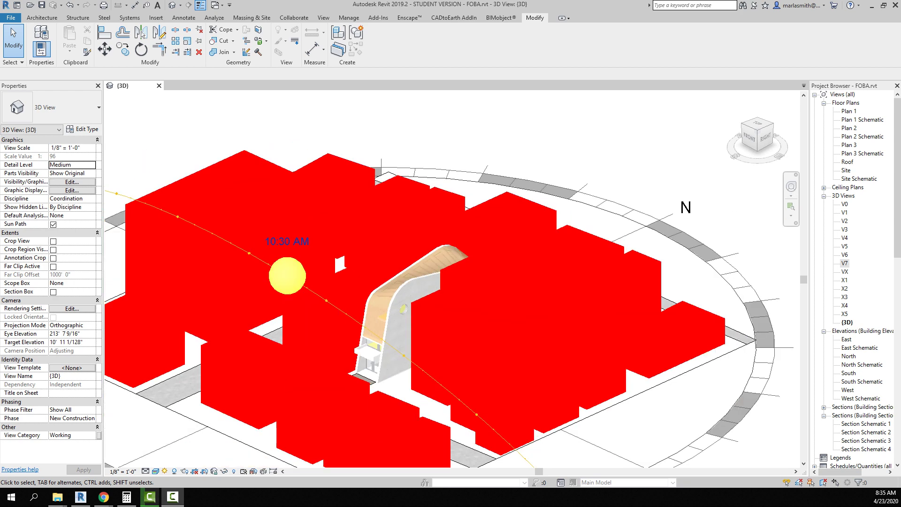
scroll(563, 399, up, 5)
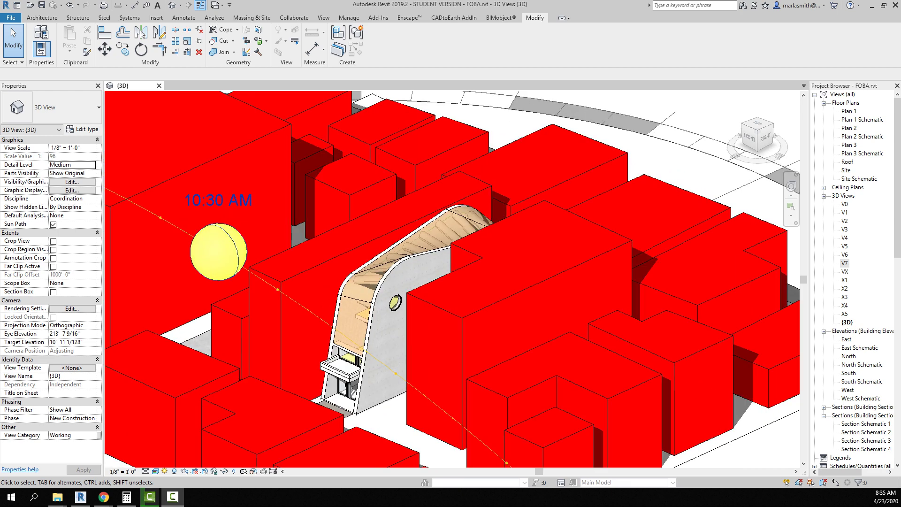
mouse_move(451, 281)
shift+middle_down()
mouse_move(484, 230)
mouse_move(484, 272)
mouse_move(511, 319)
shift+middle_up()
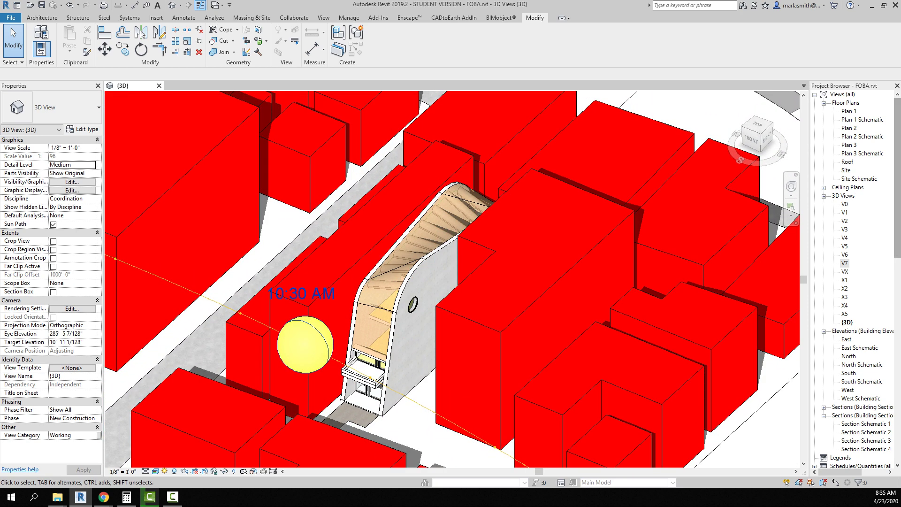
double_click(863, 153)
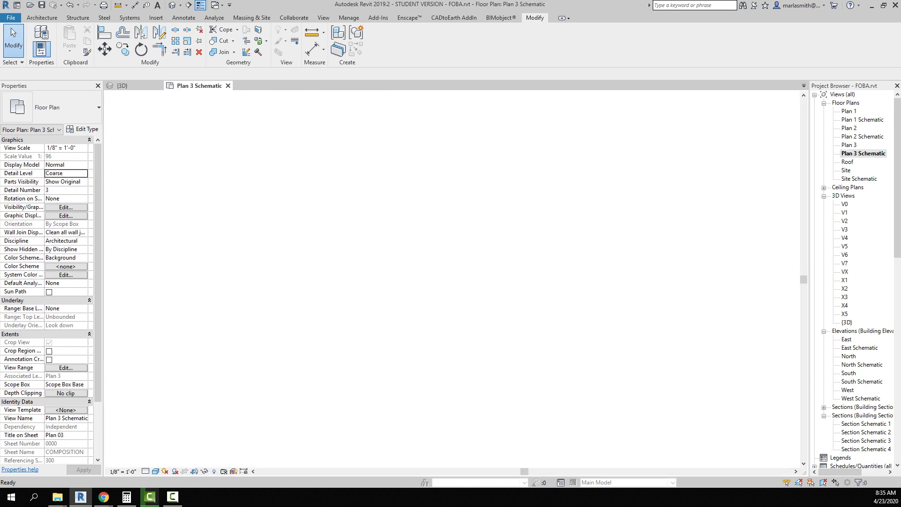
scroll(502, 263, up, 2)
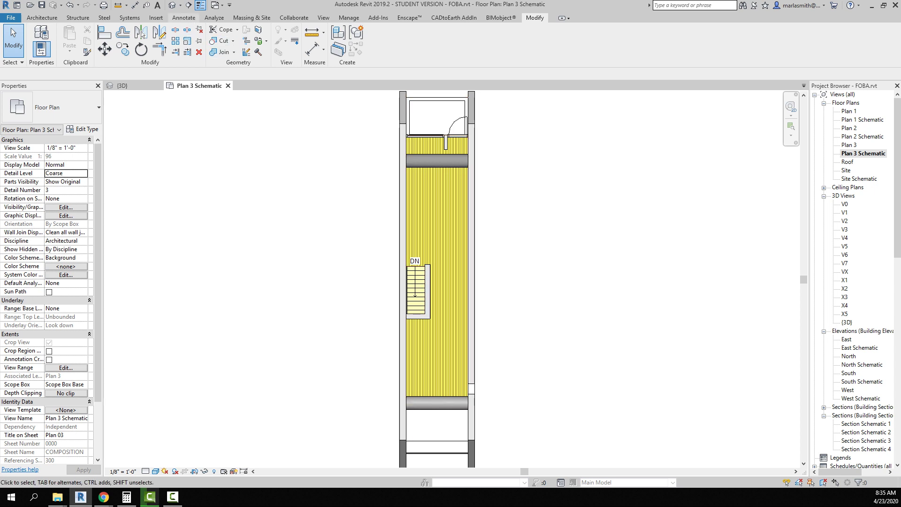
Create a perspective camera view with the eye beside the stair and the target beyond the terrace past the glazed door
click(324, 18)
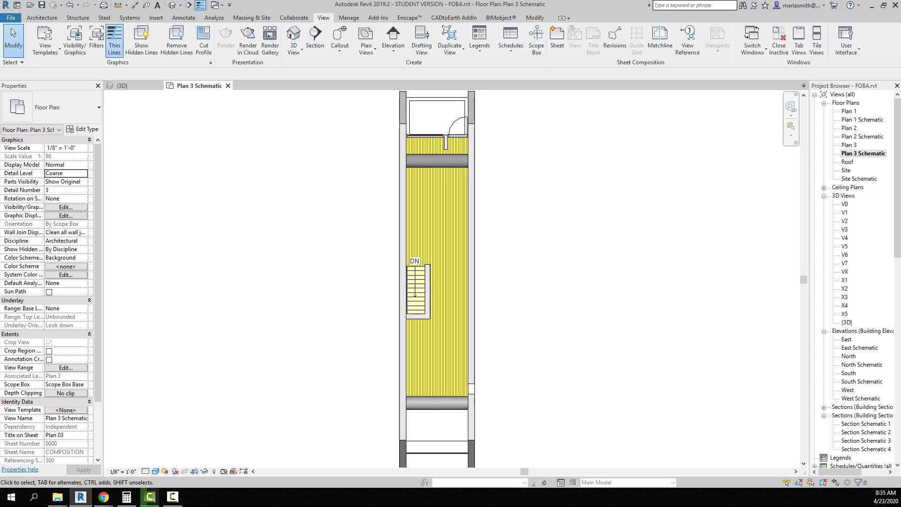
click(293, 47)
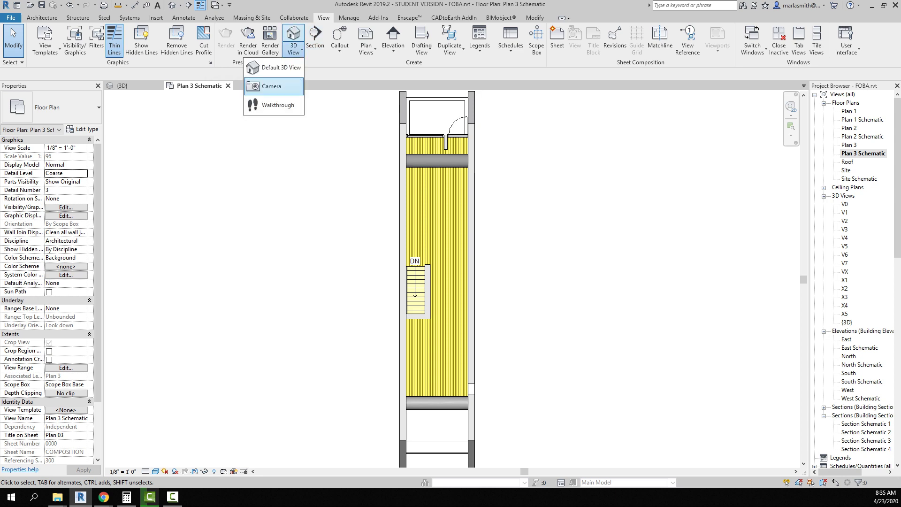
click(272, 86)
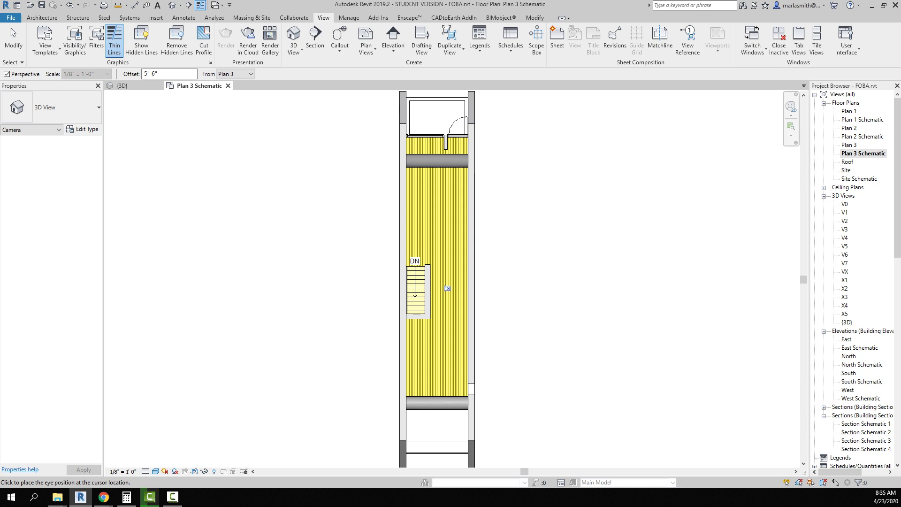
click(448, 289)
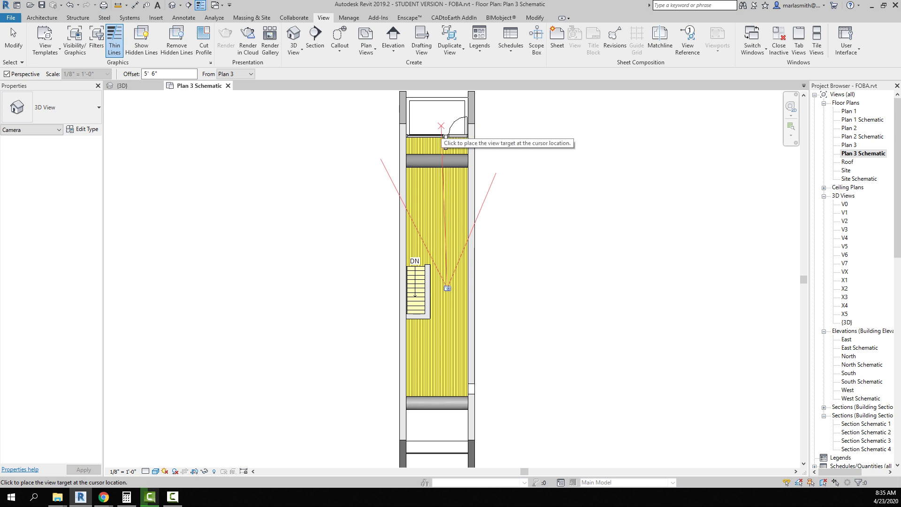
scroll(441, 122, down, 2)
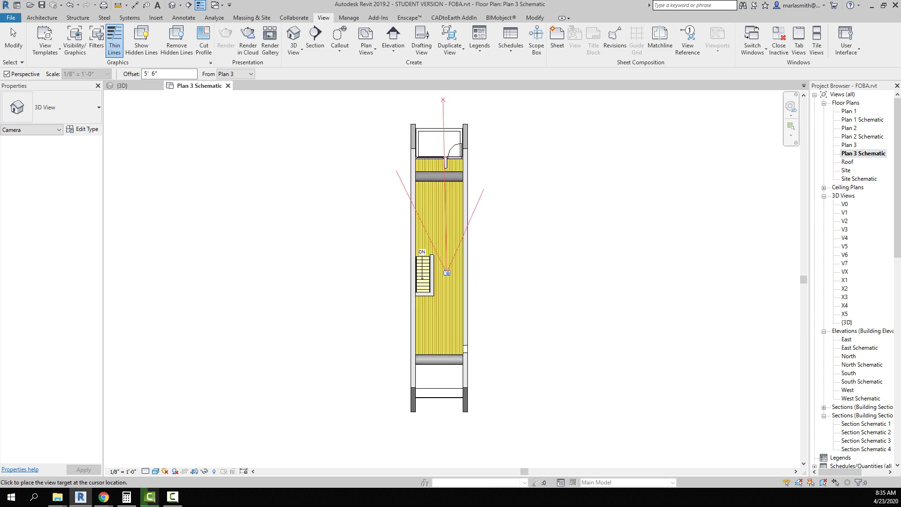
click(443, 100)
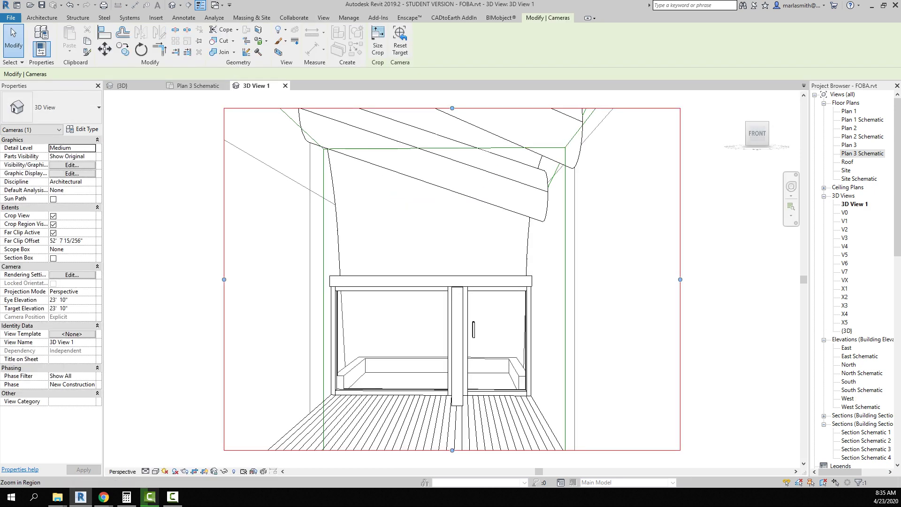
Rename the new camera view as P1
click(855, 204)
right_click(854, 204)
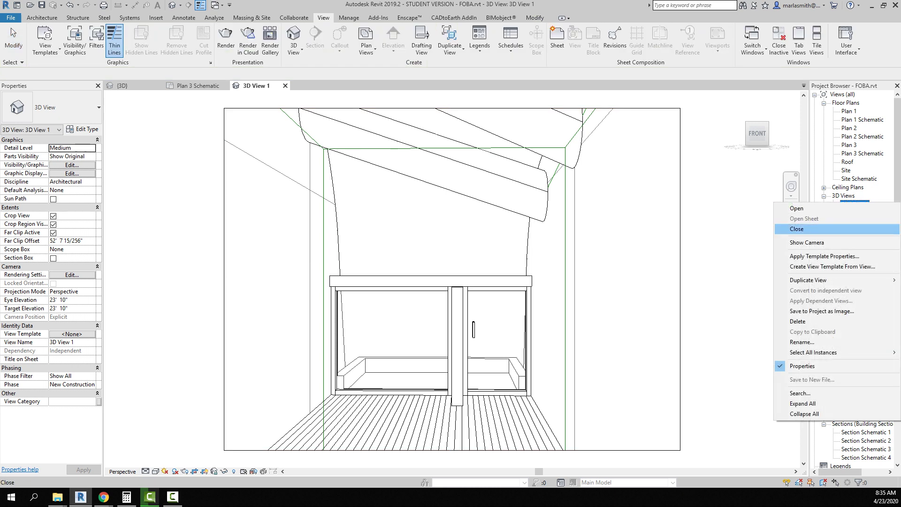
click(802, 342)
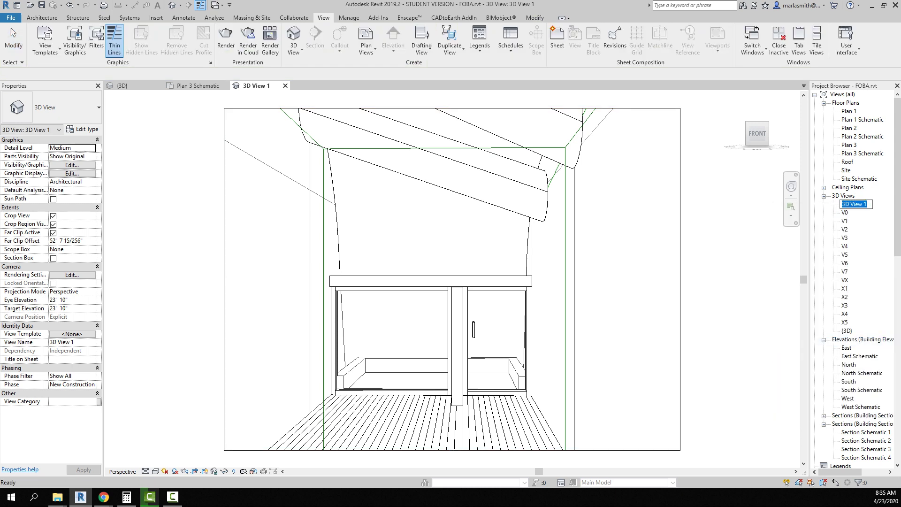
text(p1)
key(BackSpace)
key(BackSpace)
text(p)
key(BackSpace)
text(P1)
key(Return)
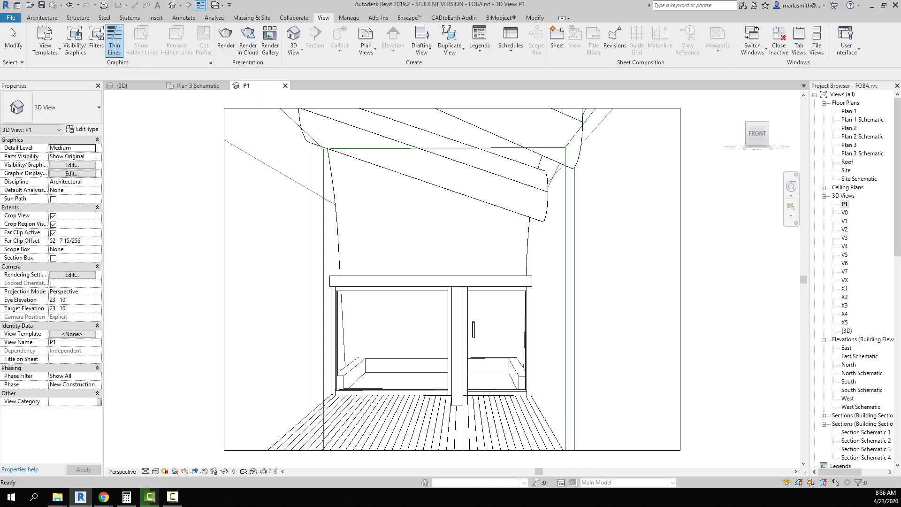
key(r)
key(r)
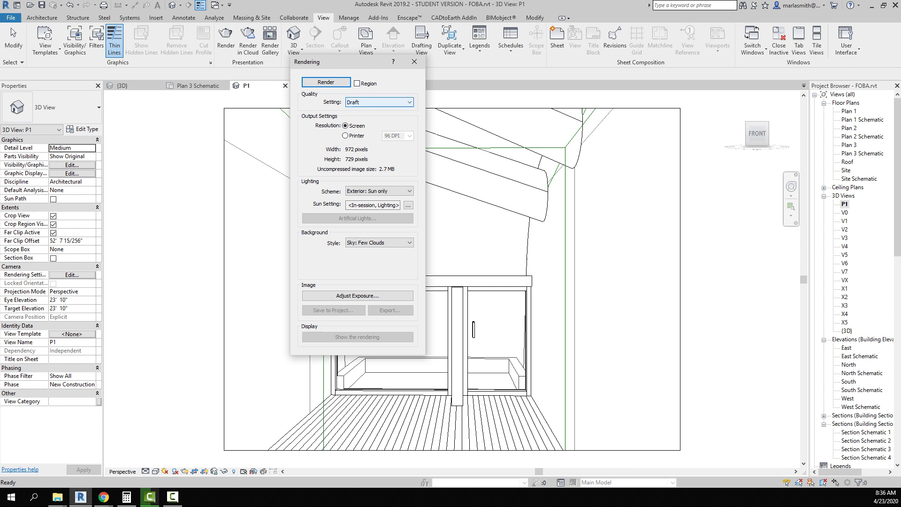
click(379, 102)
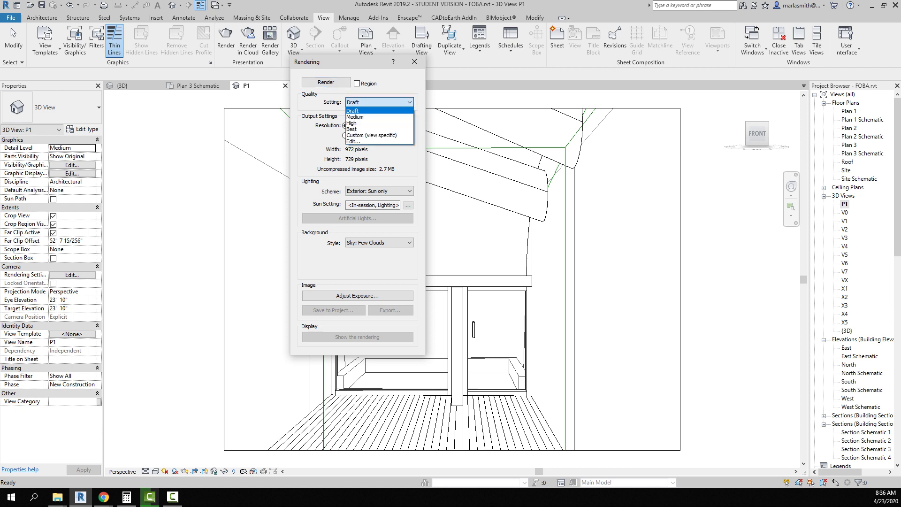
click(414, 61)
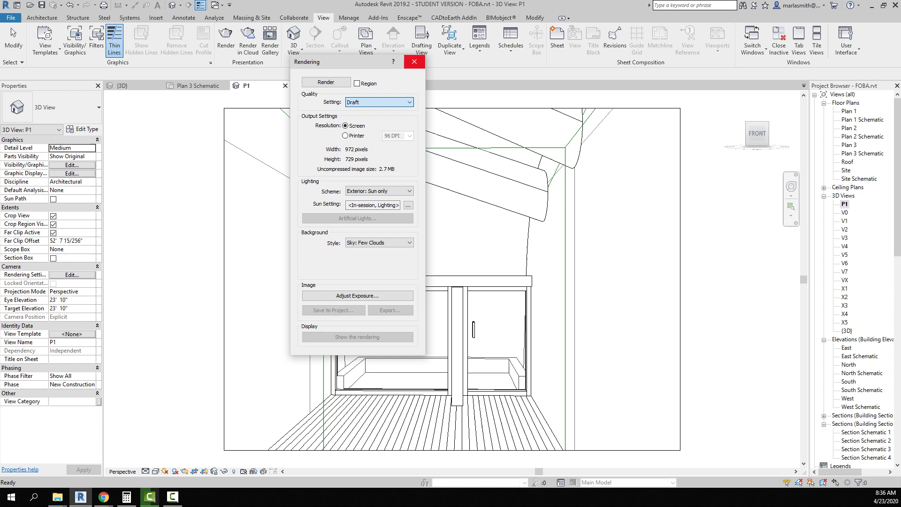
click(414, 62)
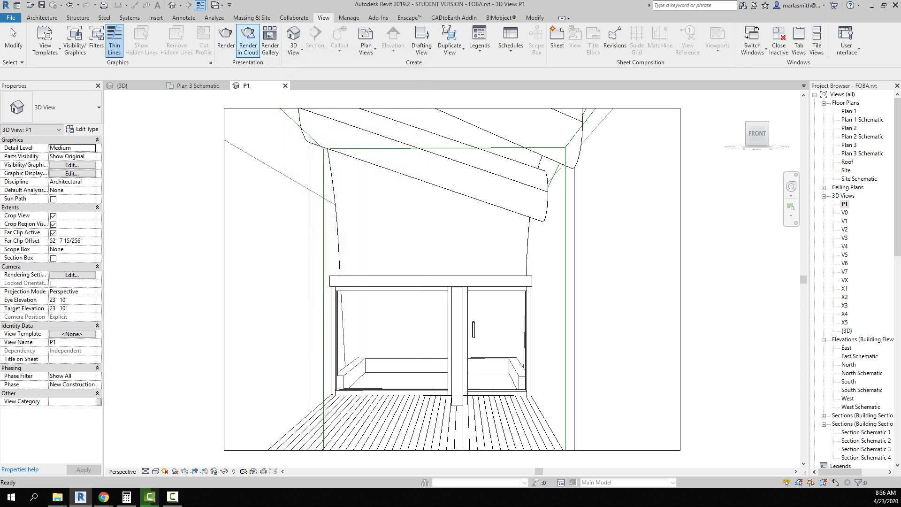
Start the Render in Cloud setup and choose Stereo Panorama as the output type
click(248, 40)
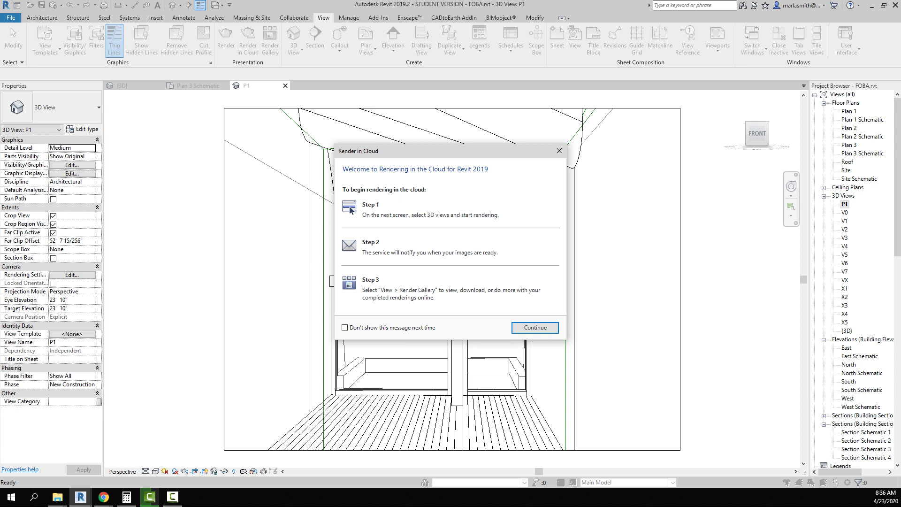
key(Return)
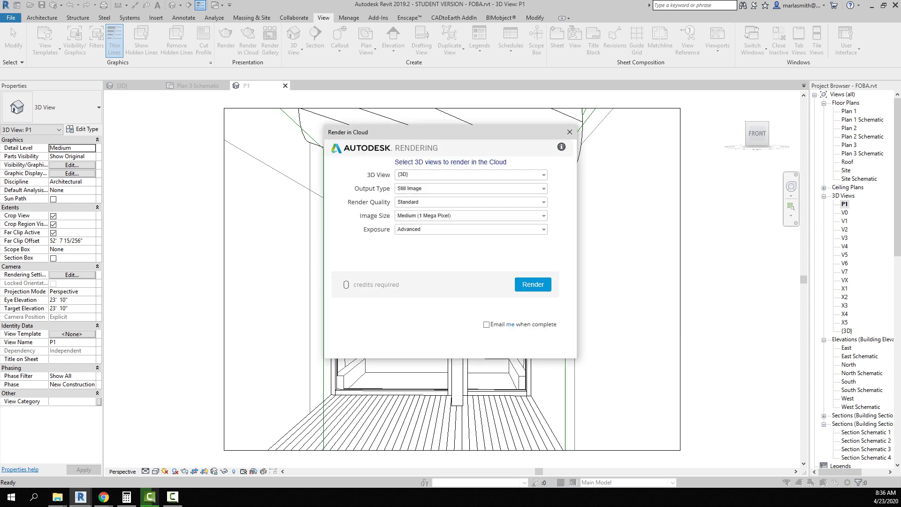
click(469, 188)
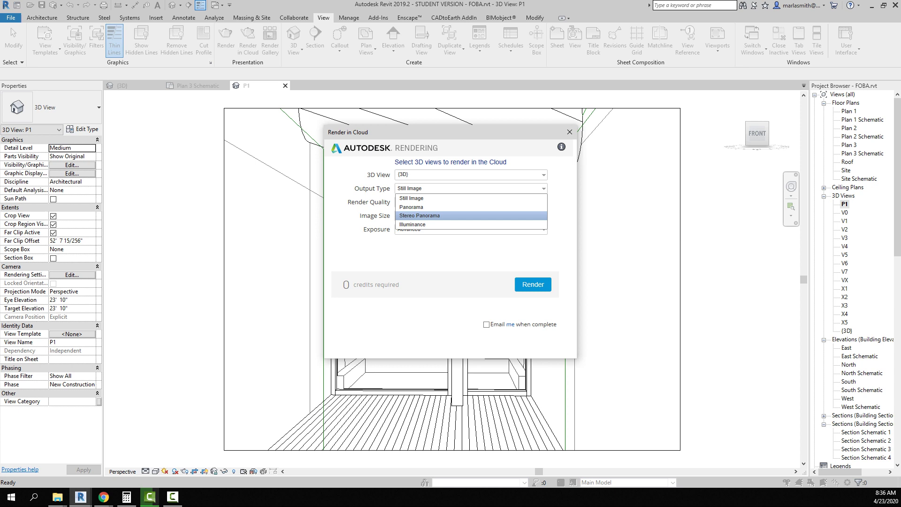
key(Return)
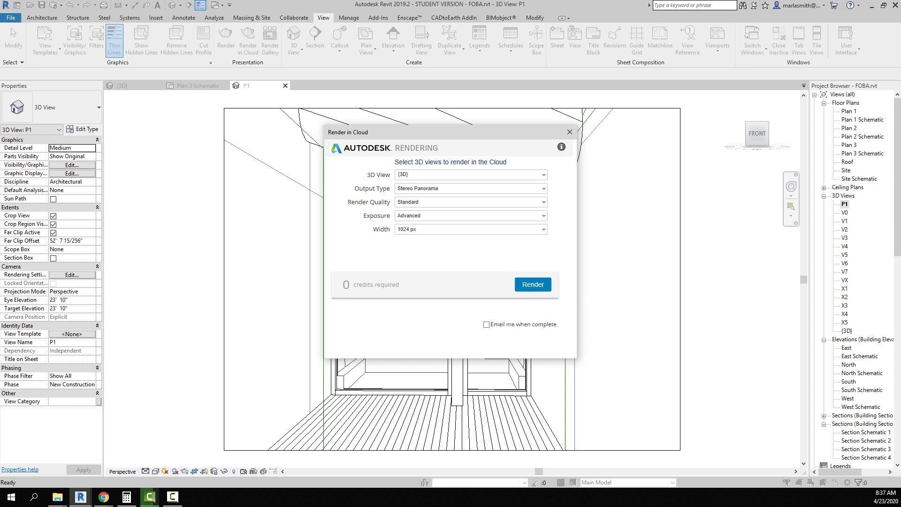
Choose P1 instead of {3D} as the only view for the cloud rendering and start the render
click(471, 175)
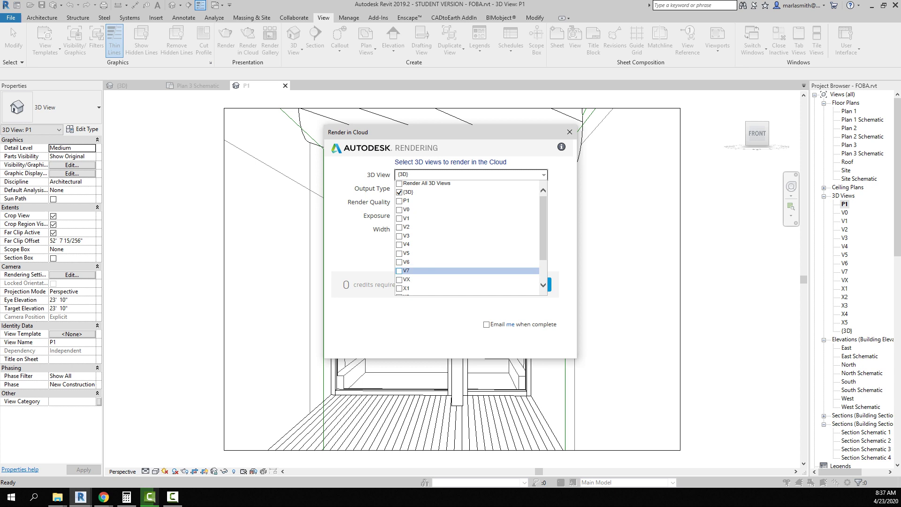
click(399, 201)
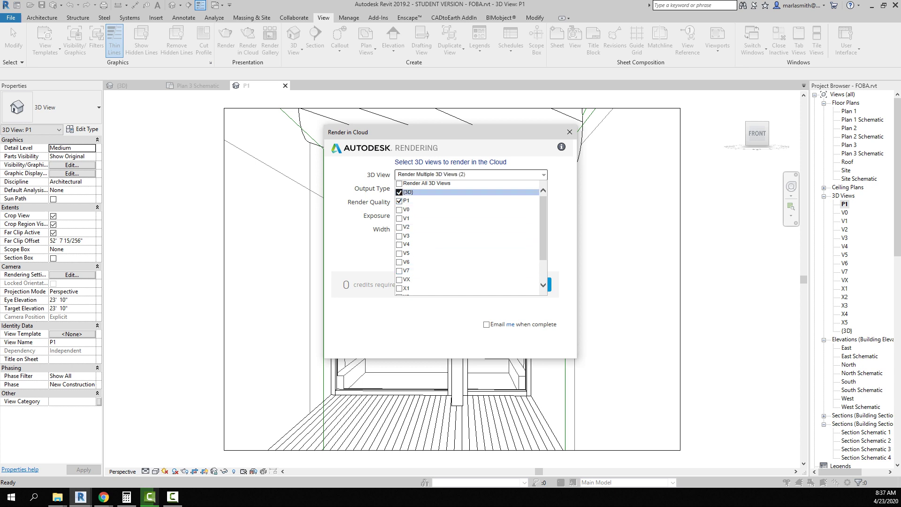
click(400, 192)
key(Escape)
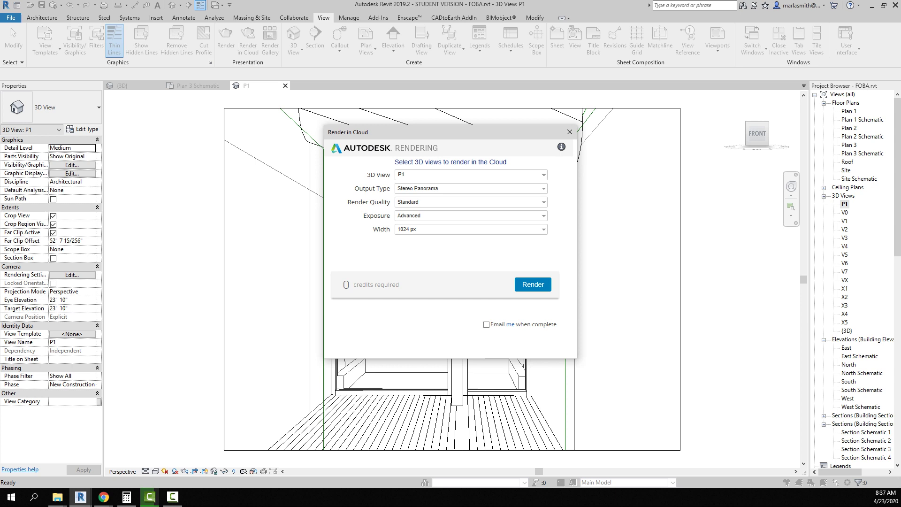
click(532, 284)
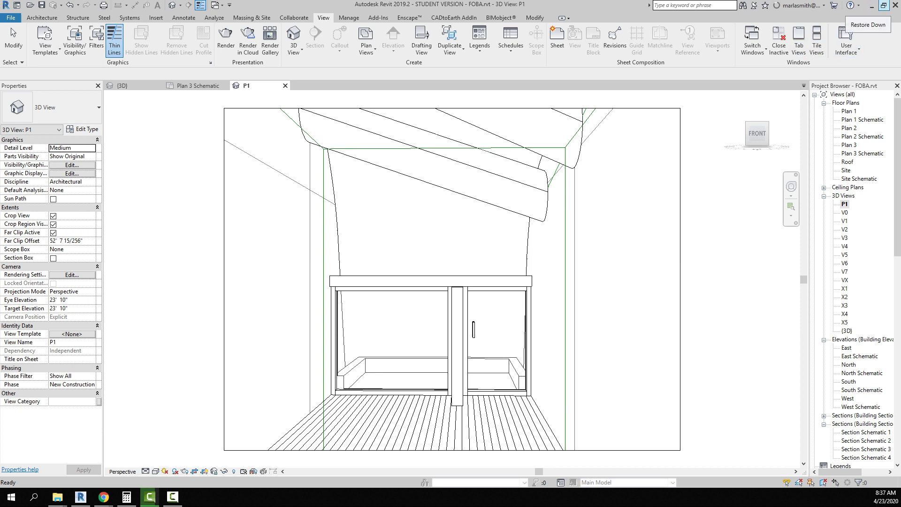
Restore the Revit window to a smaller size and start Enscape on the P1 view
click(883, 5)
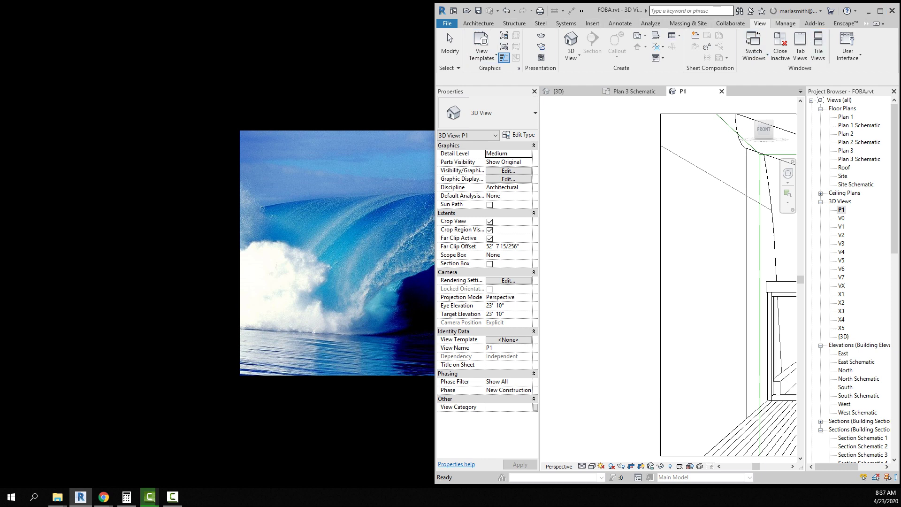
click(847, 23)
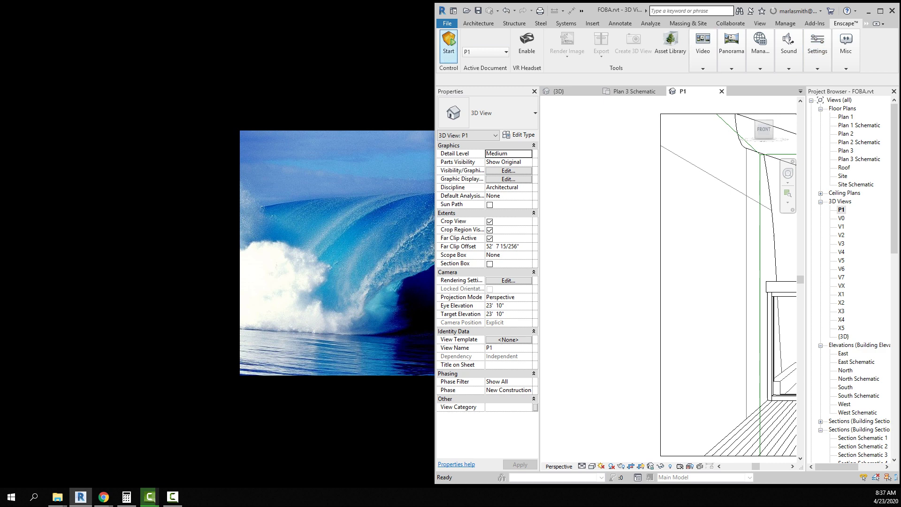
click(449, 45)
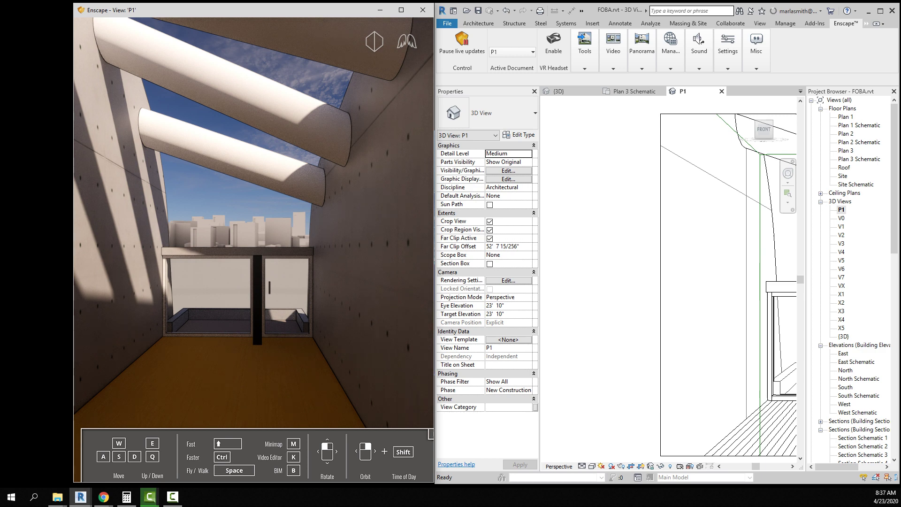
Switch the Enscape view's projection from Two-Point to Perspective
click(584, 47)
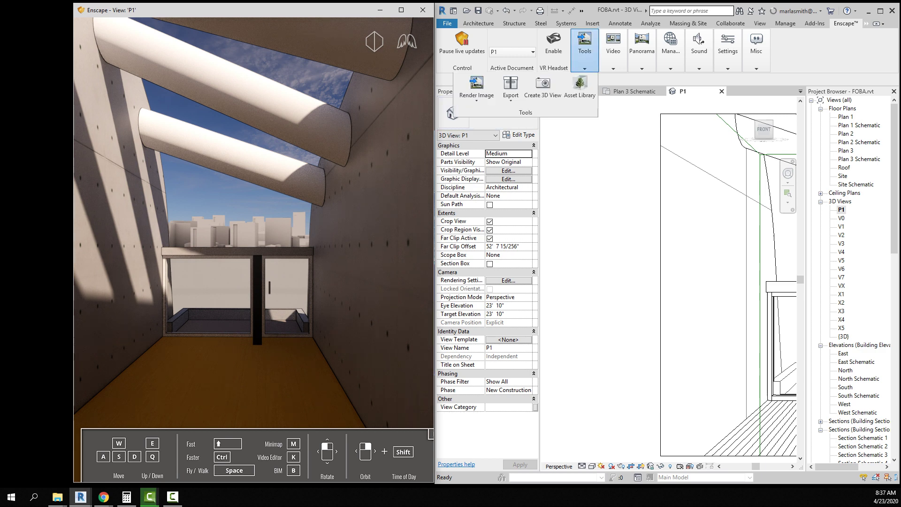
mouse_move(642, 47)
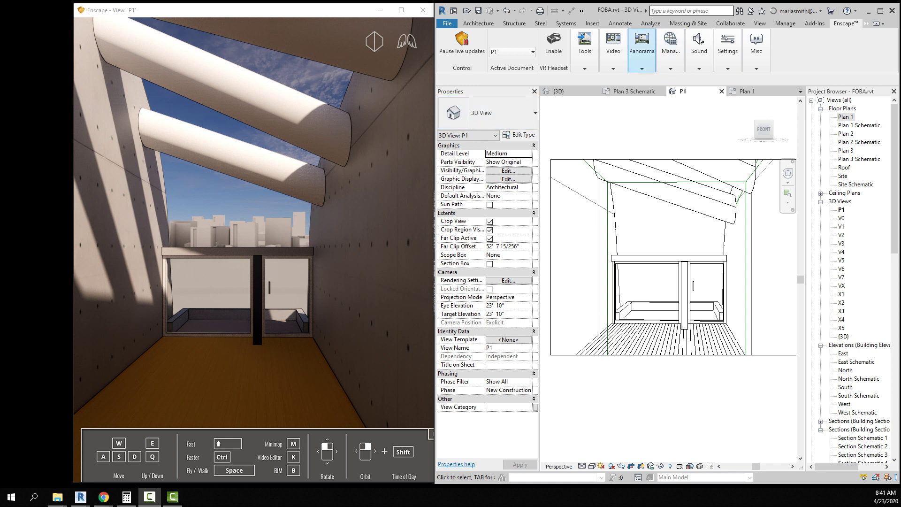
click(642, 51)
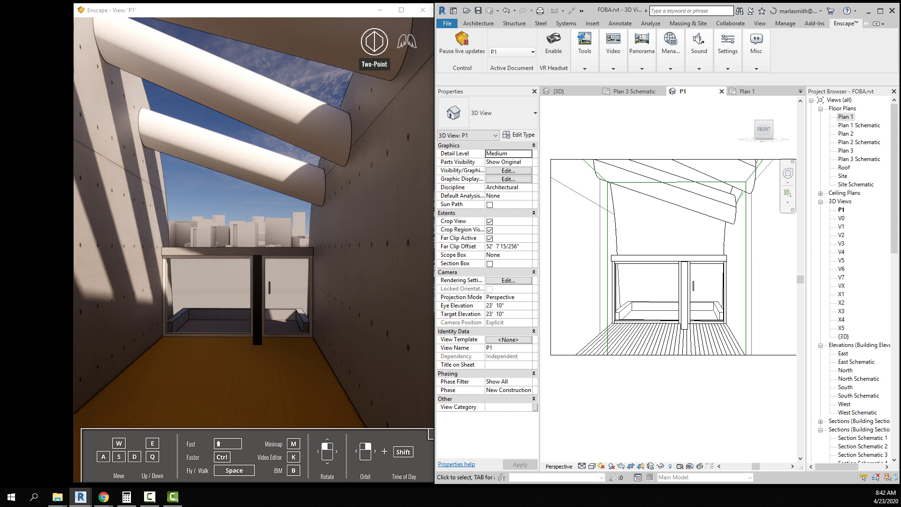
click(374, 42)
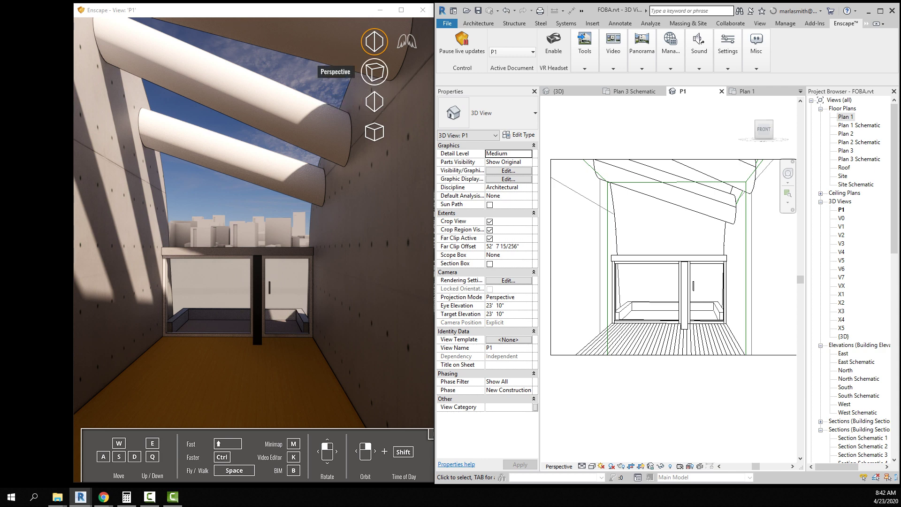
click(374, 72)
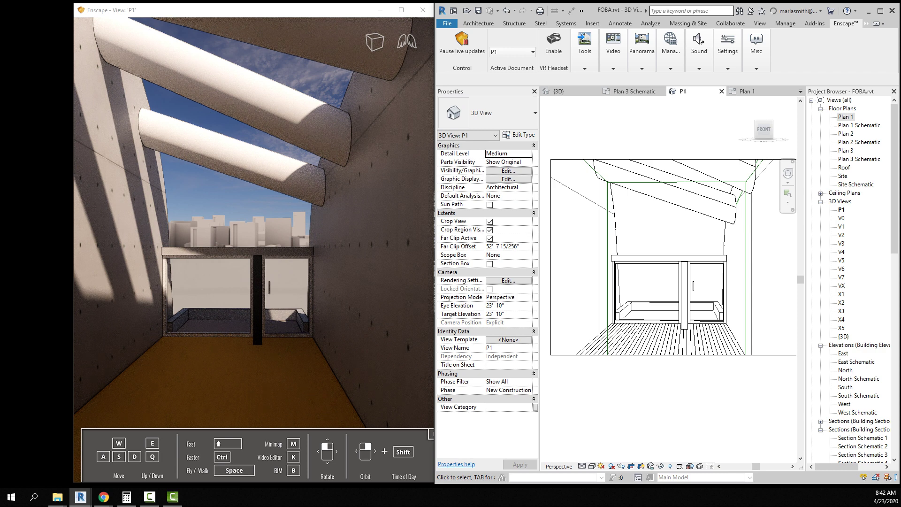
Render the P1 view in Enscape as a stereo panorama for Cardboard
click(642, 49)
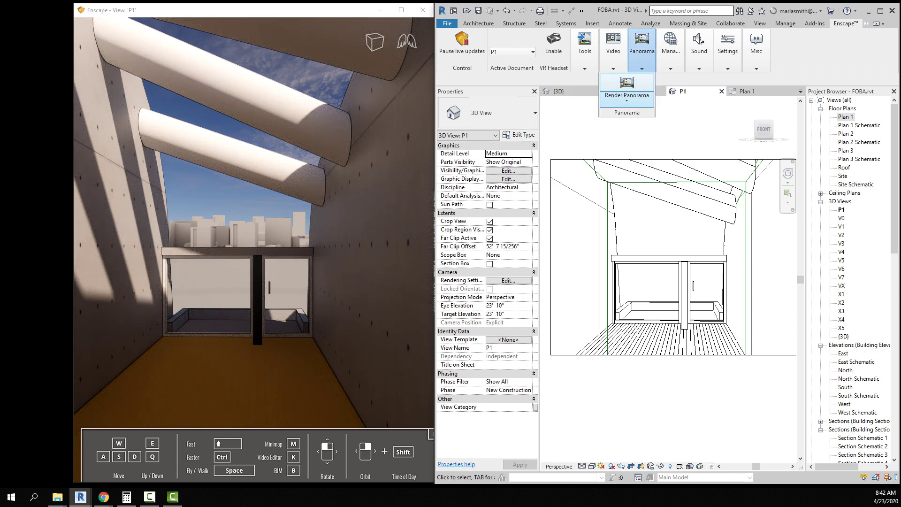
click(626, 99)
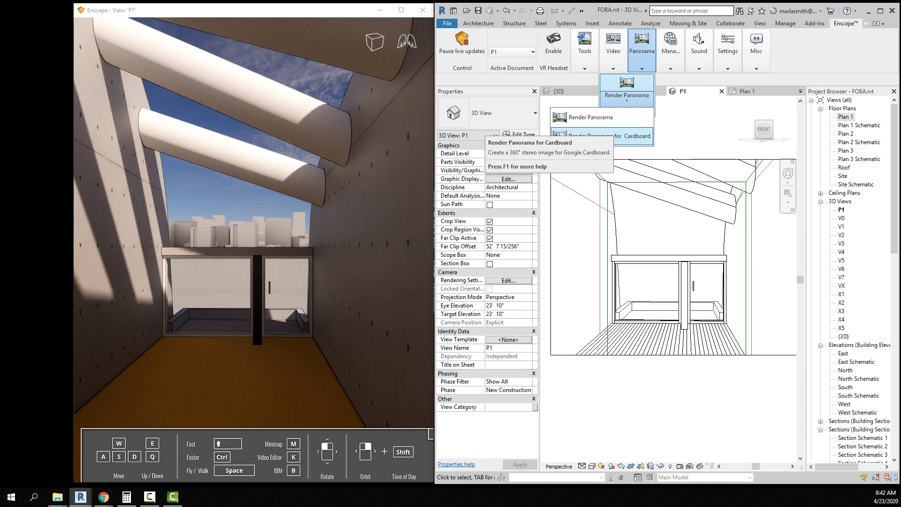
click(610, 135)
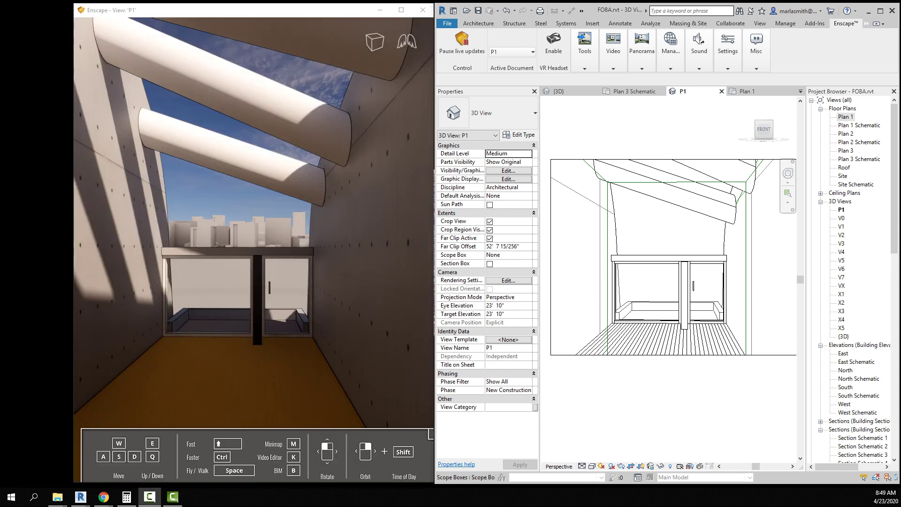
Open Enscape's Manage Uploads, select the panorama in the FOBA project and upload it to the cloud
click(671, 52)
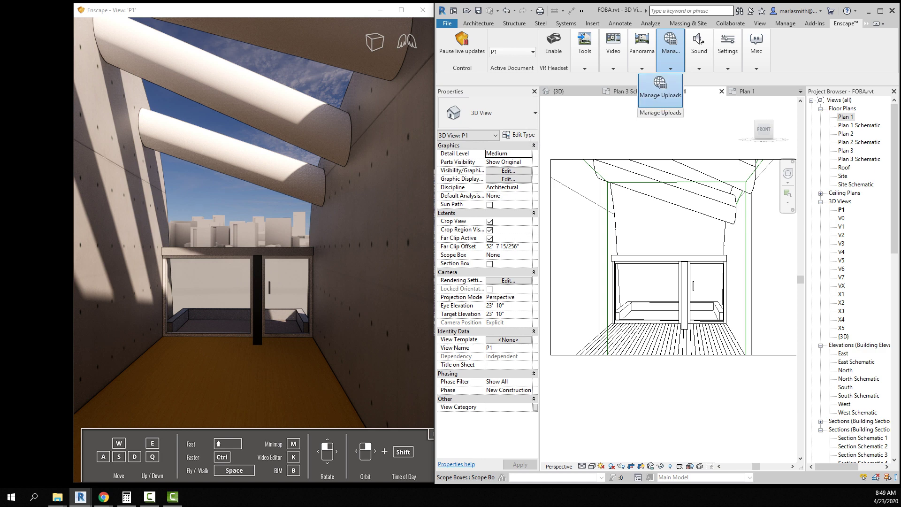
key(Escape)
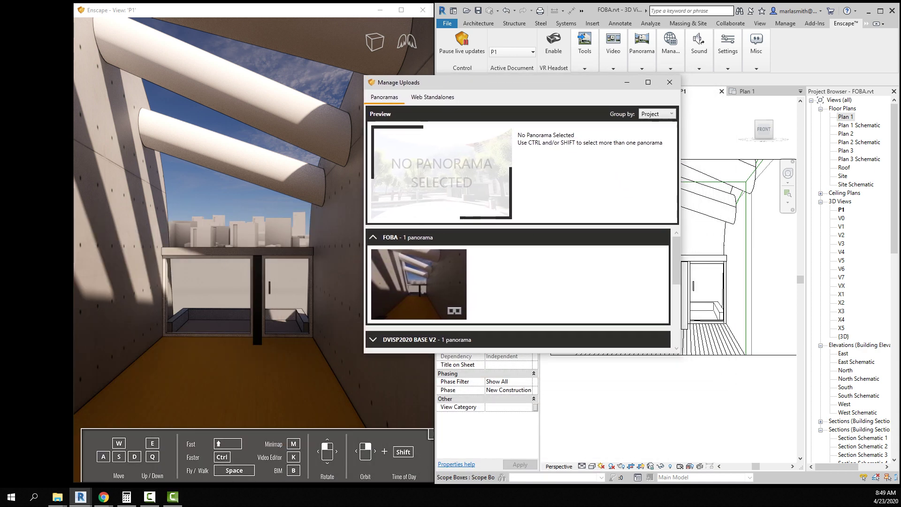
click(419, 284)
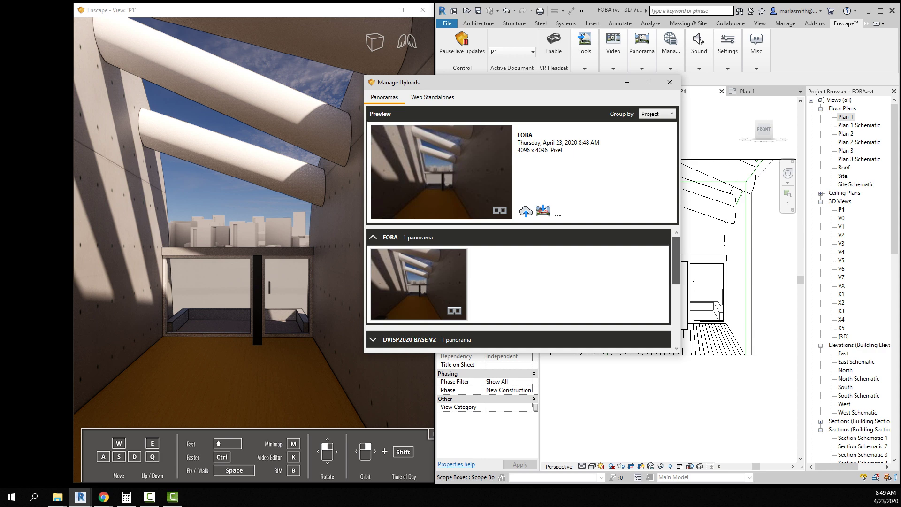
scroll(519, 289, down, 5)
scroll(519, 289, up, 6)
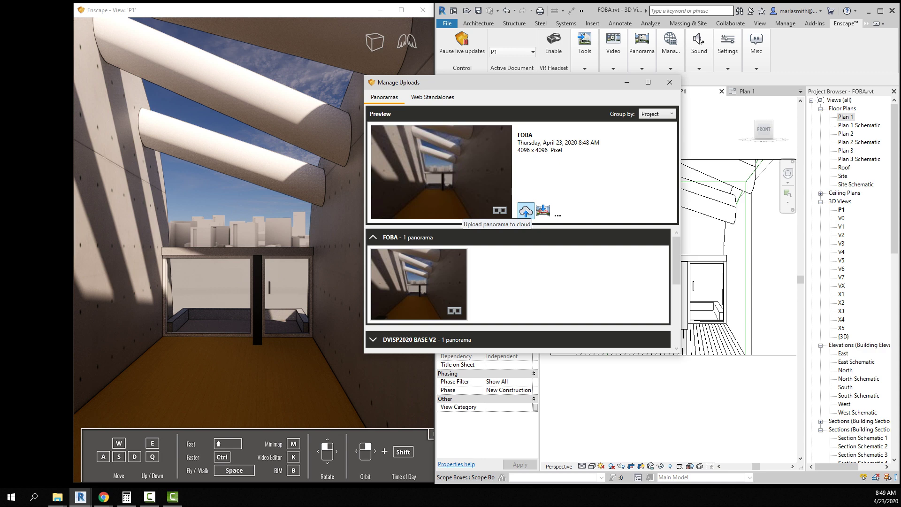
click(526, 211)
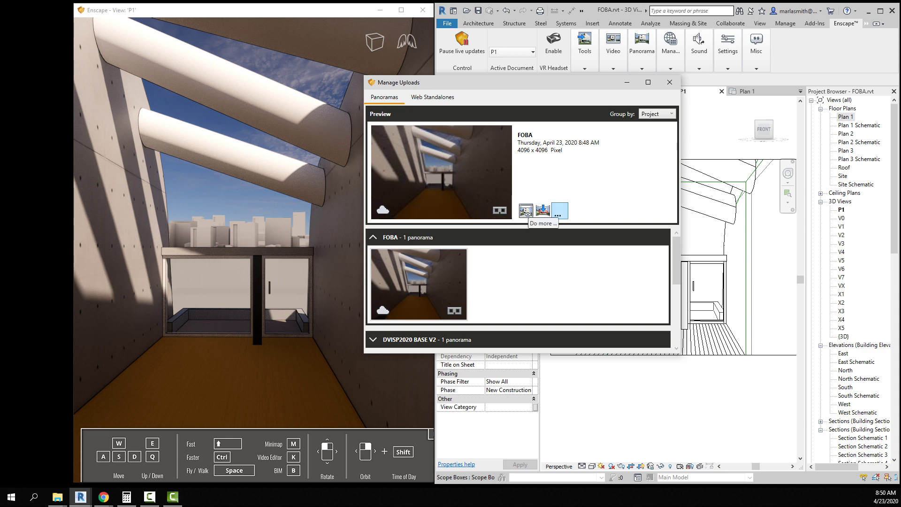
mouse_move(525, 211)
click(559, 211)
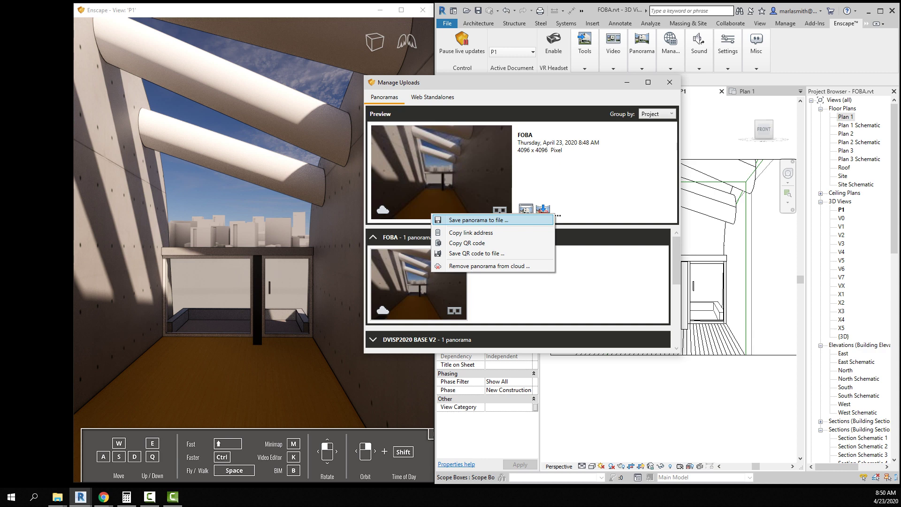
click(478, 220)
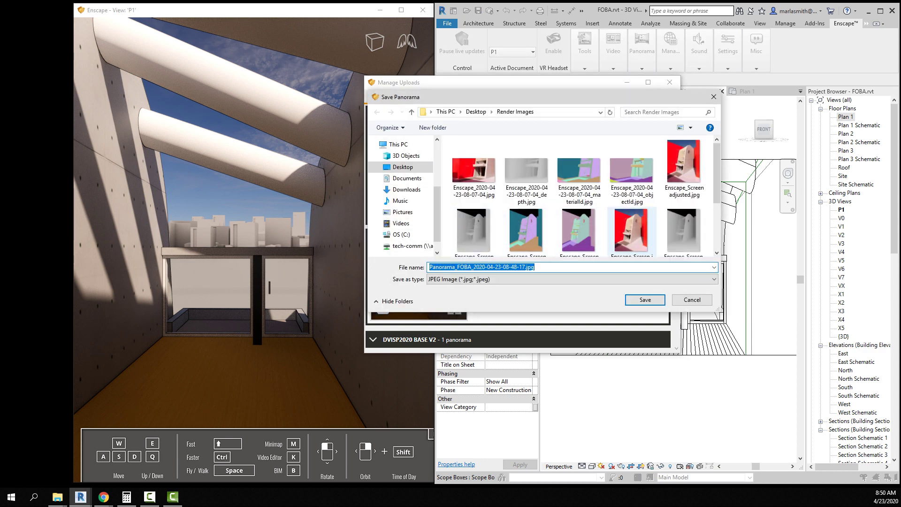
click(645, 299)
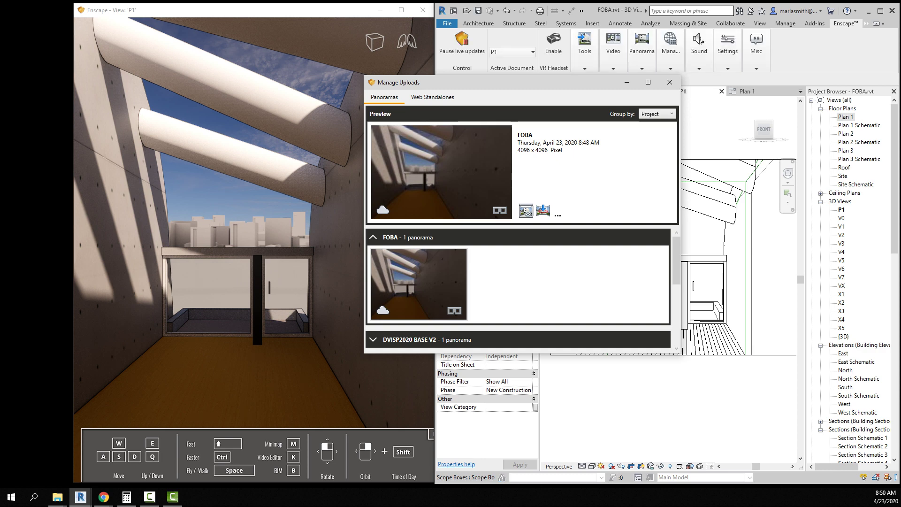
click(57, 497)
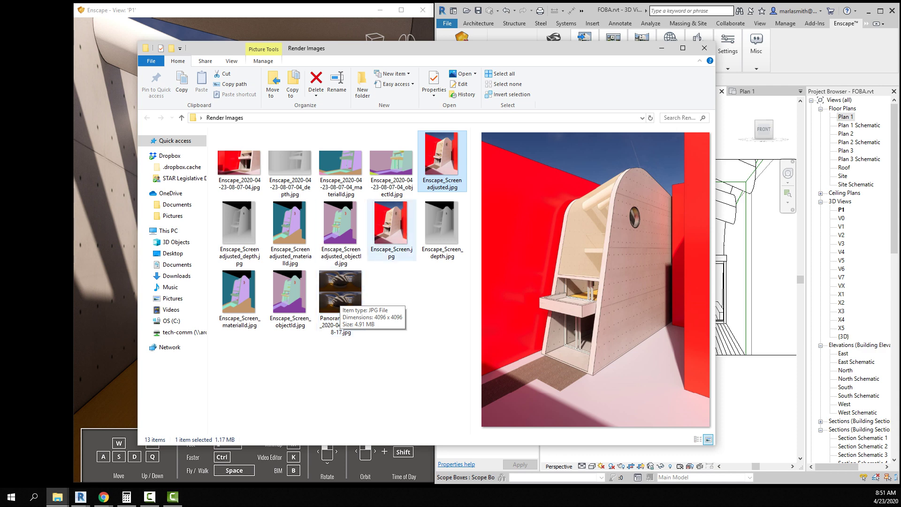
key(super+Down)
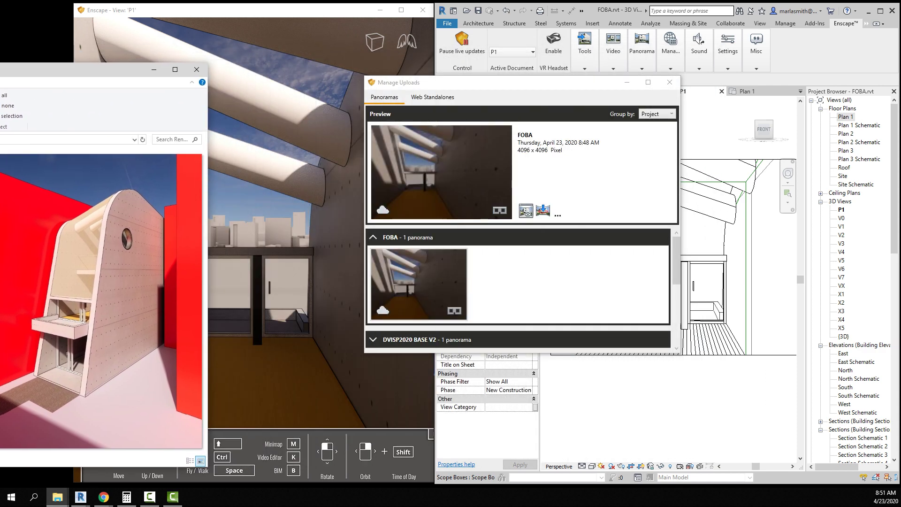